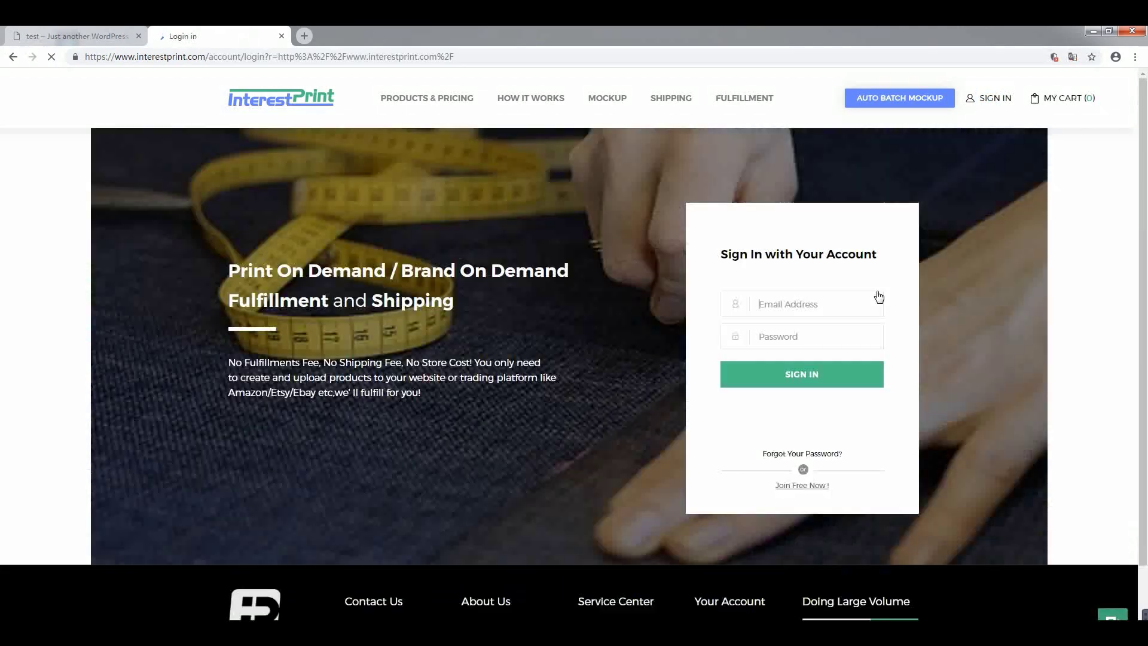
- From the InterestPrint login page, follow 'Join Free Now!' to the sign-up form
{"action": "left_click", "coordinate": [824, 489]}
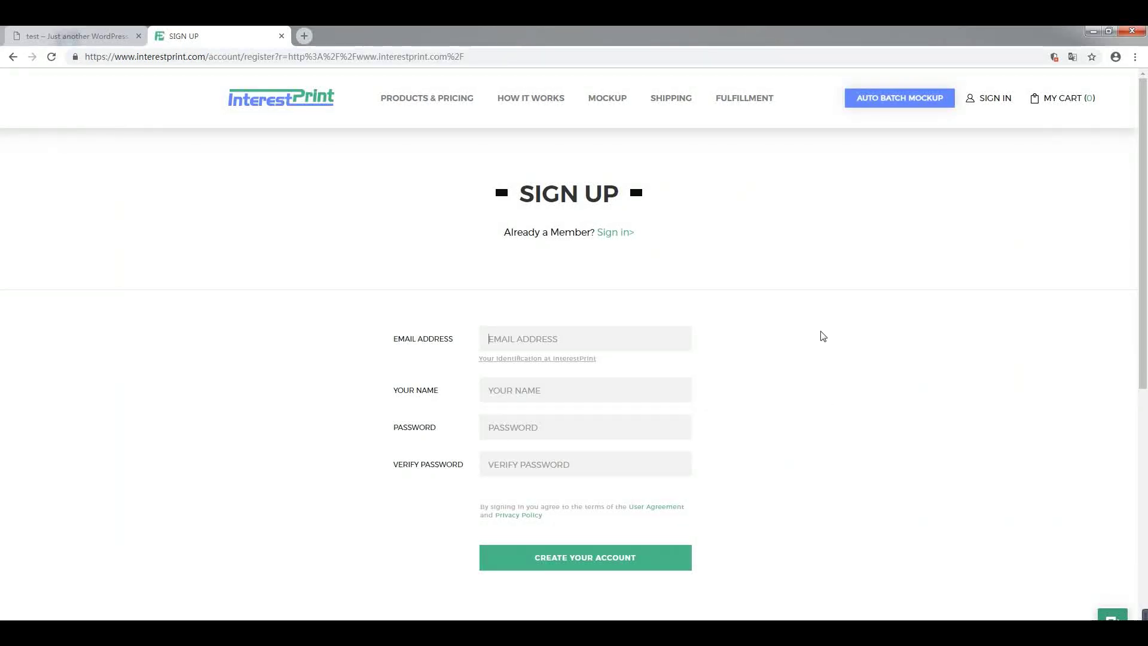
- Enter the account e-mail, full name and password, then create the InterestPrint account
{"action": "left_click", "coordinate": [547, 339]}
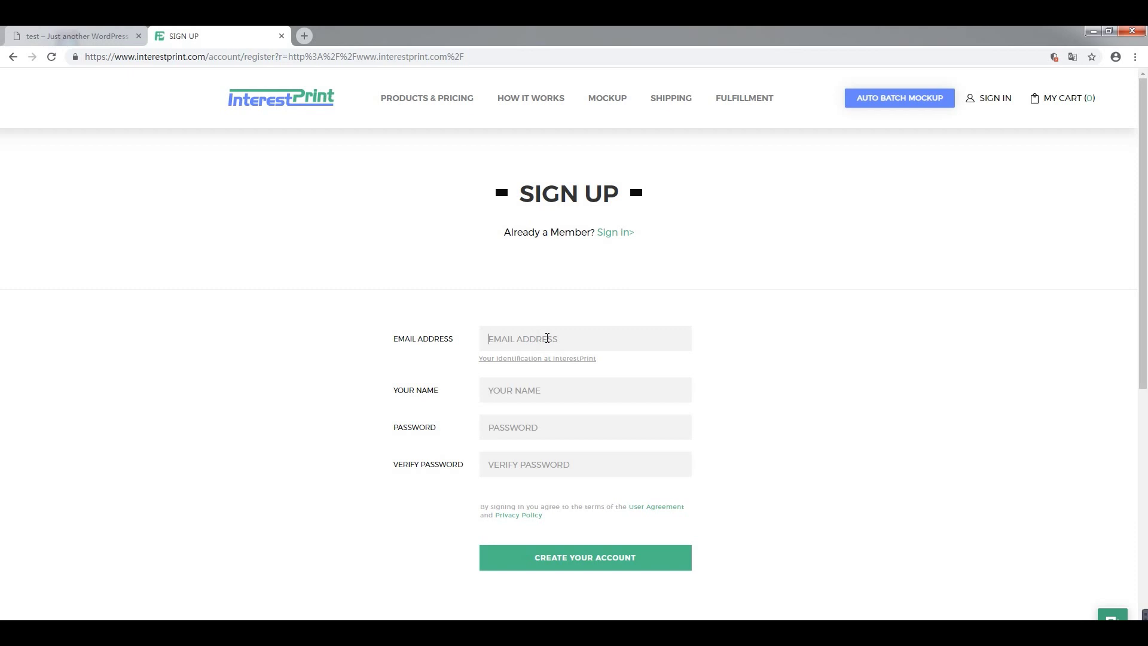
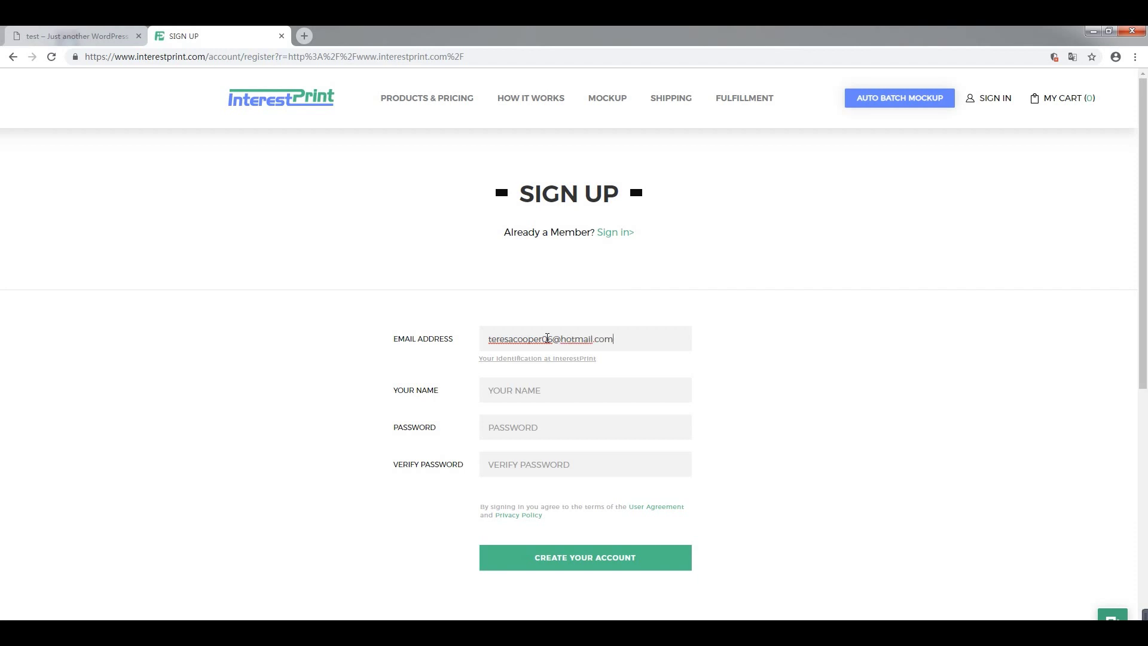
{"action": "left_click", "coordinate": [524, 391]}
{"action": "left_click", "coordinate": [535, 435]}
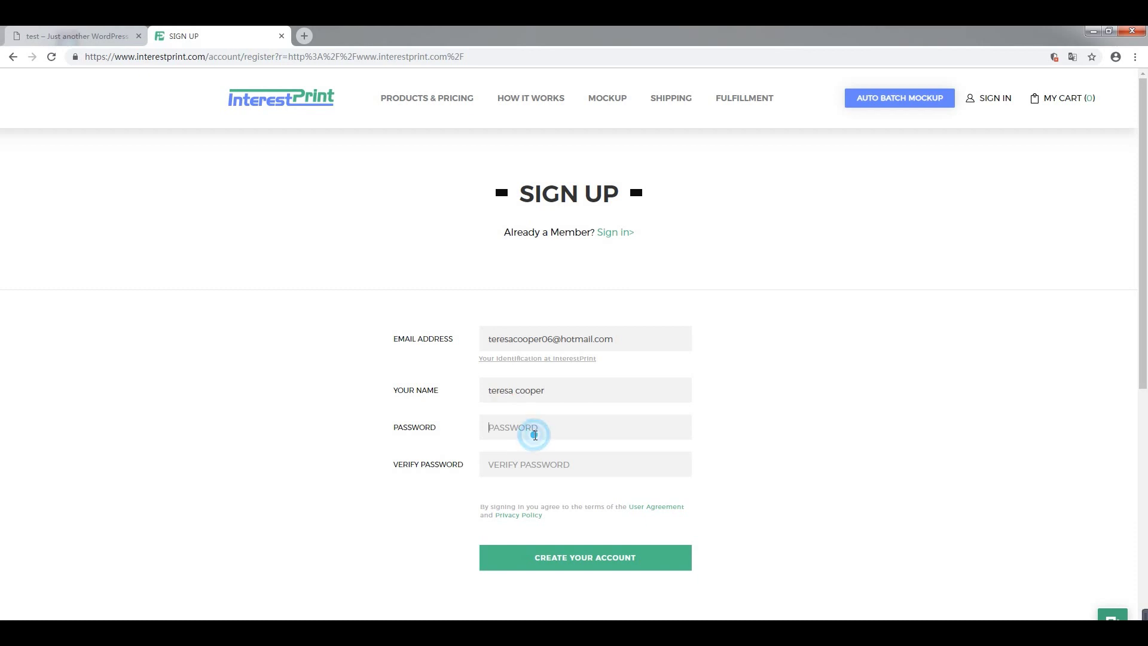
{"action": "type", "text": "•••"}
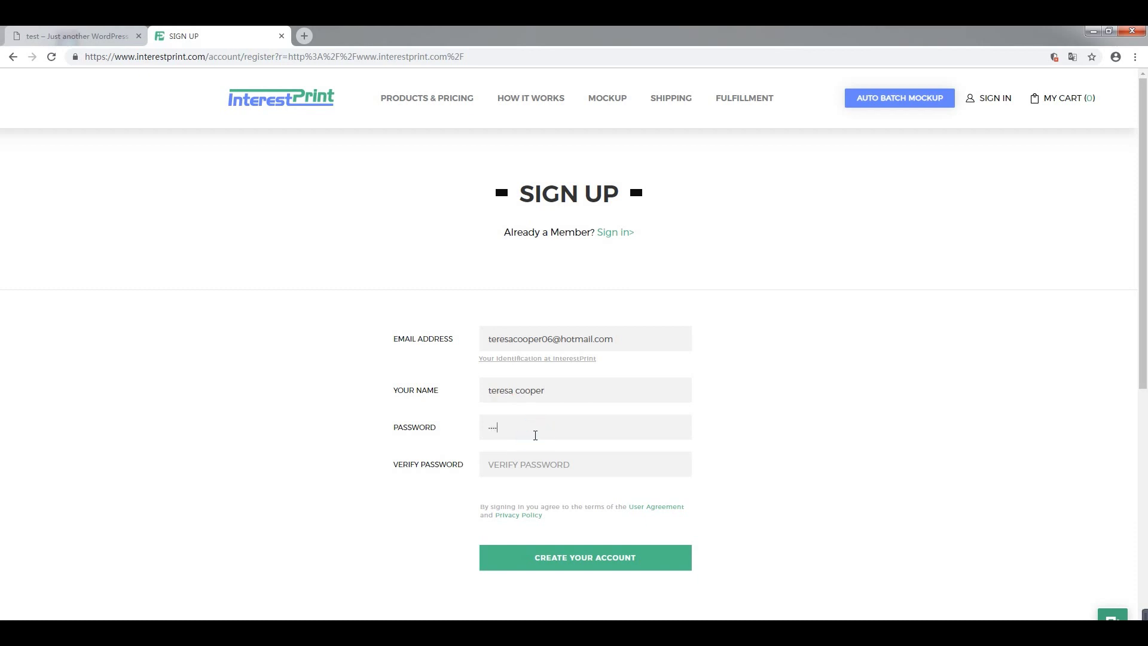
{"action": "type", "text": "•"}
{"action": "left_click", "coordinate": [515, 470]}
{"action": "type", "text": "••••"}
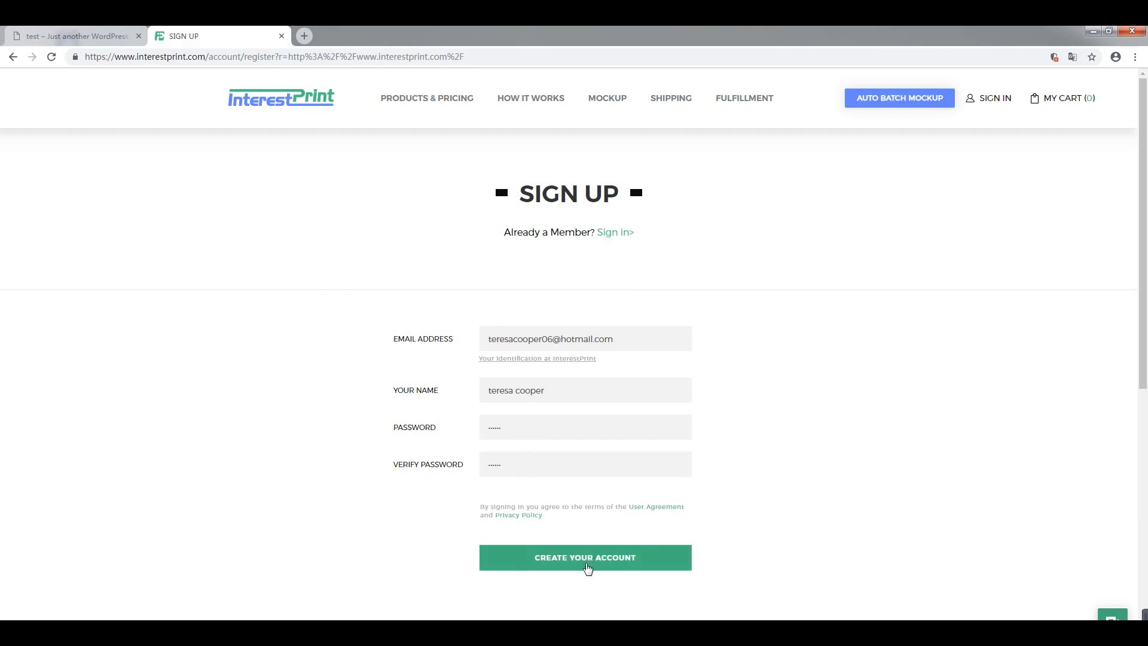
{"action": "left_click", "coordinate": [587, 568]}
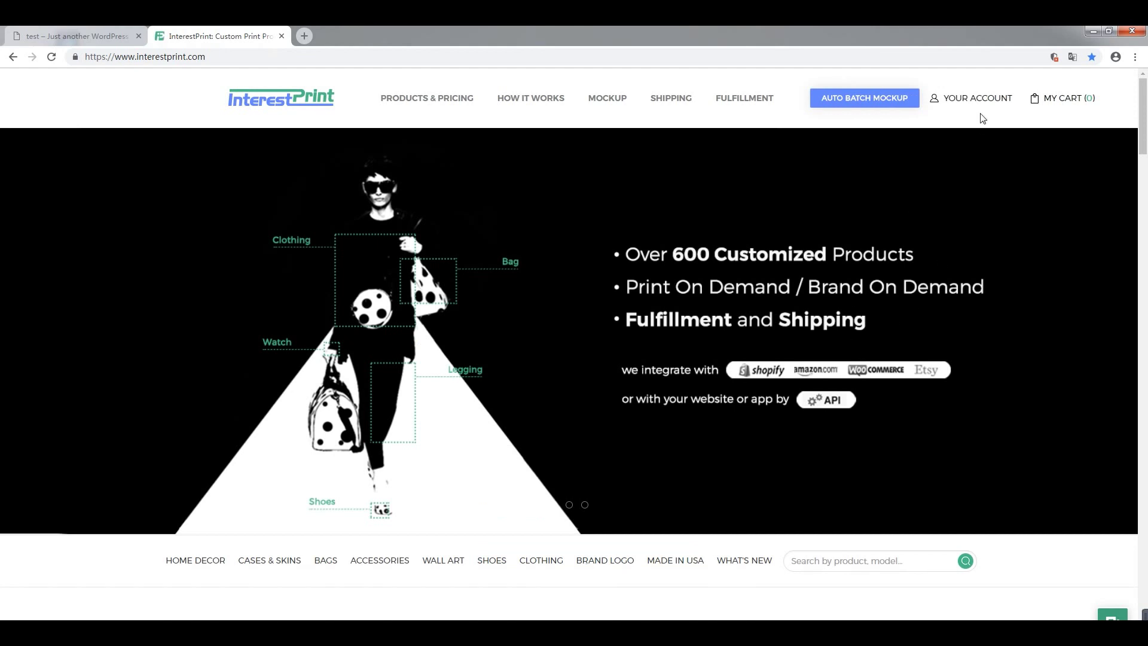
- Open WooCommerce Settings via Your Account > Orders, then switch to the WordPress test shop tab
{"action": "mouse_move", "coordinate": [987, 103]}
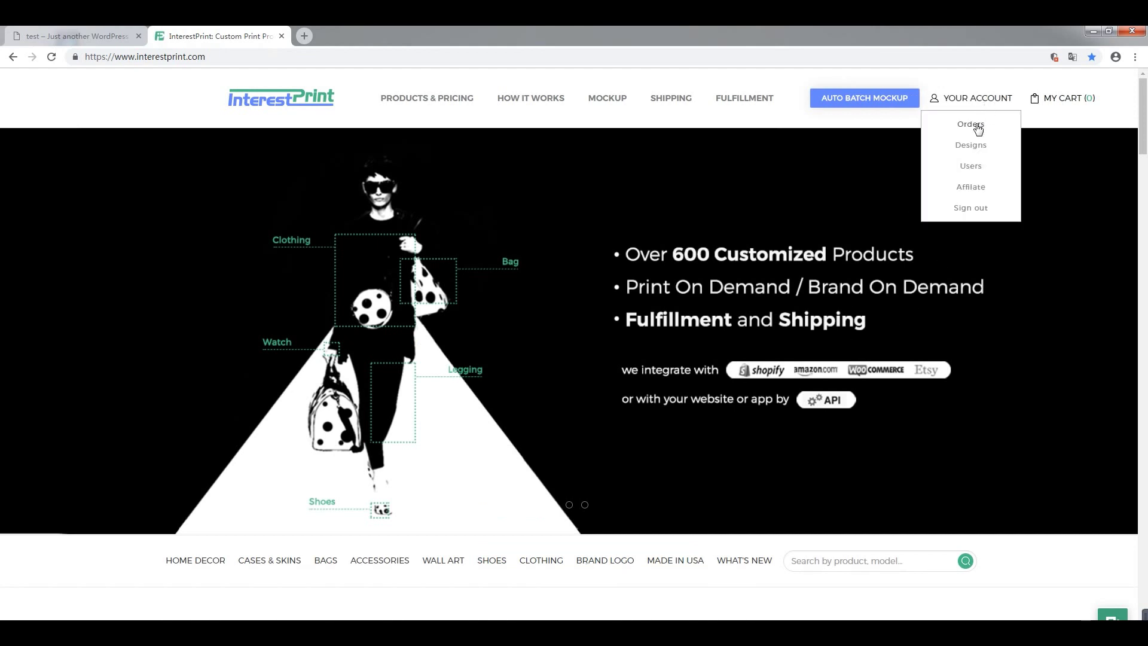
{"action": "left_click", "coordinate": [977, 127]}
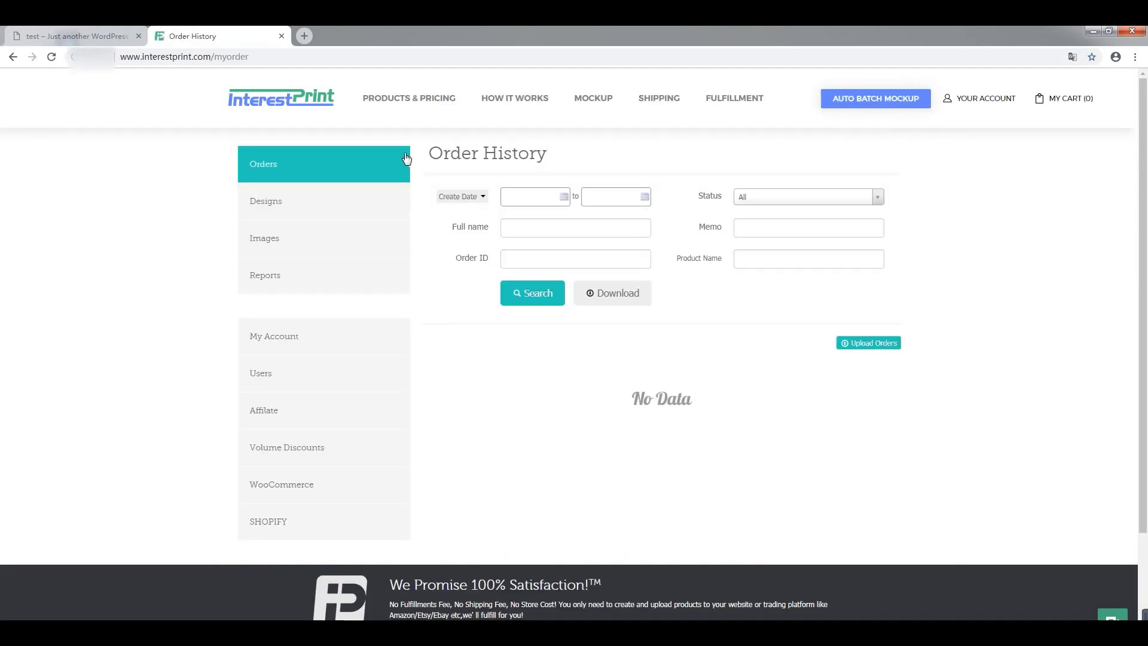
{"action": "scroll", "coordinate": [384, 161], "scroll_direction": "down", "scroll_amount": 1}
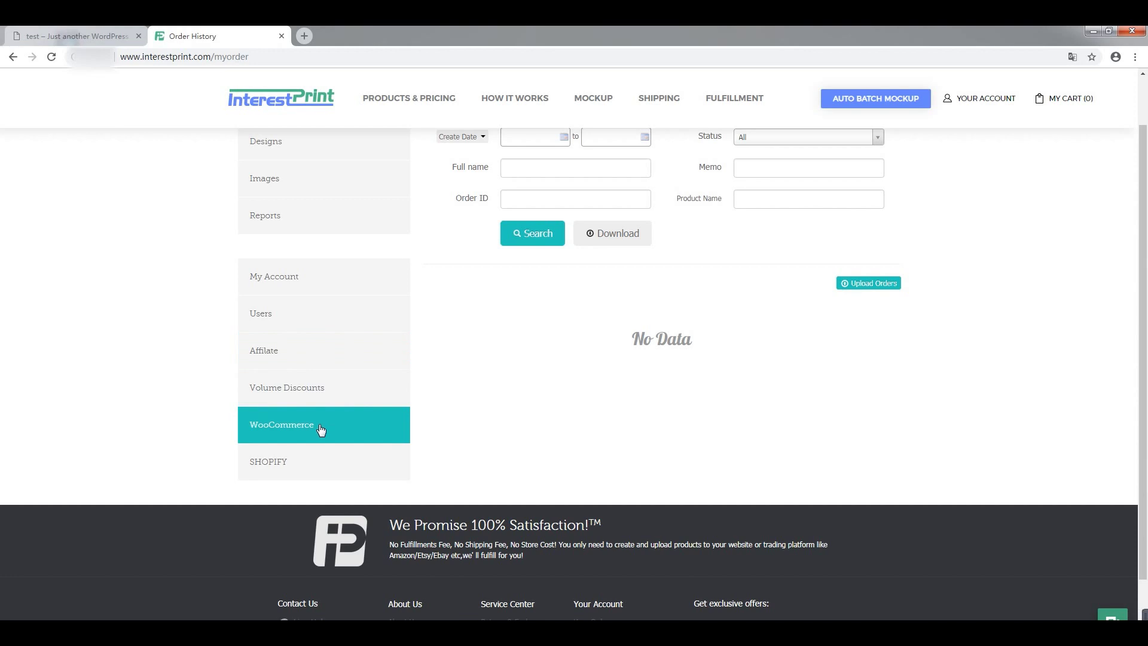
{"action": "left_click", "coordinate": [319, 430]}
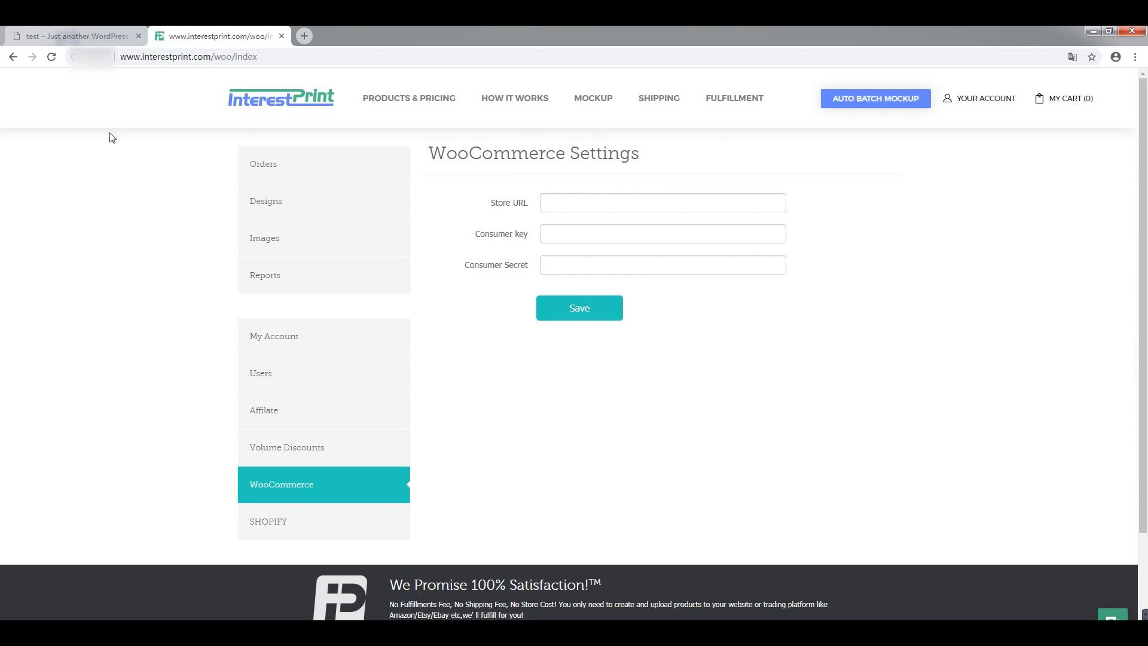
{"action": "left_click", "coordinate": [88, 33]}
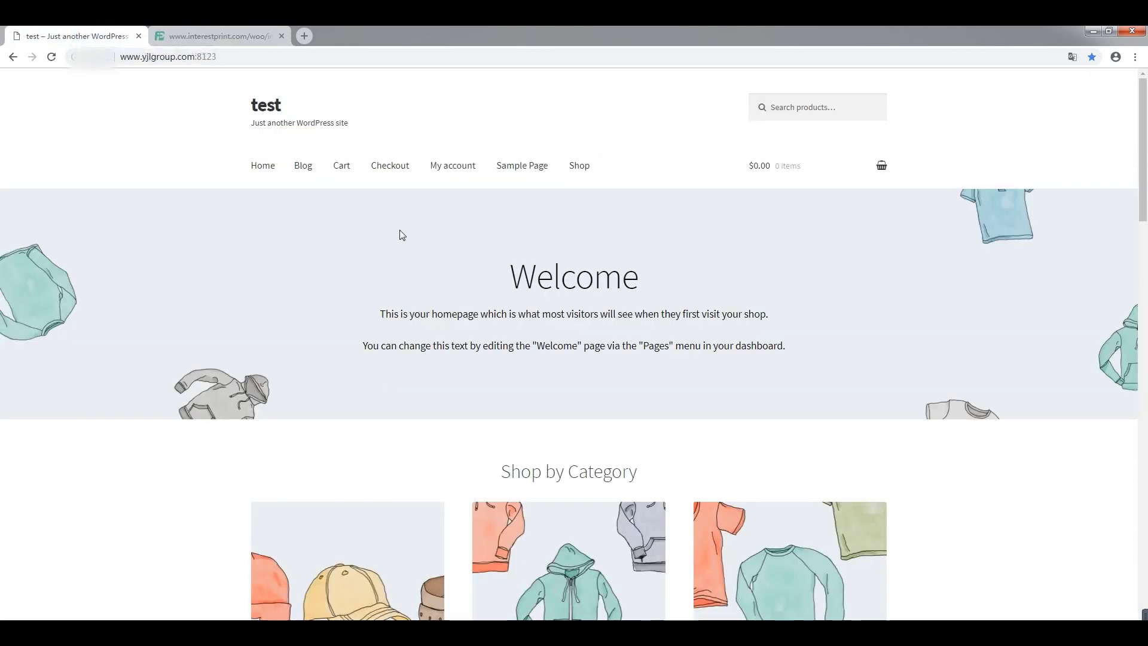
- Log in through the shop's My account page and go to the WordPress admin Dashboard
{"action": "left_click", "coordinate": [462, 166]}
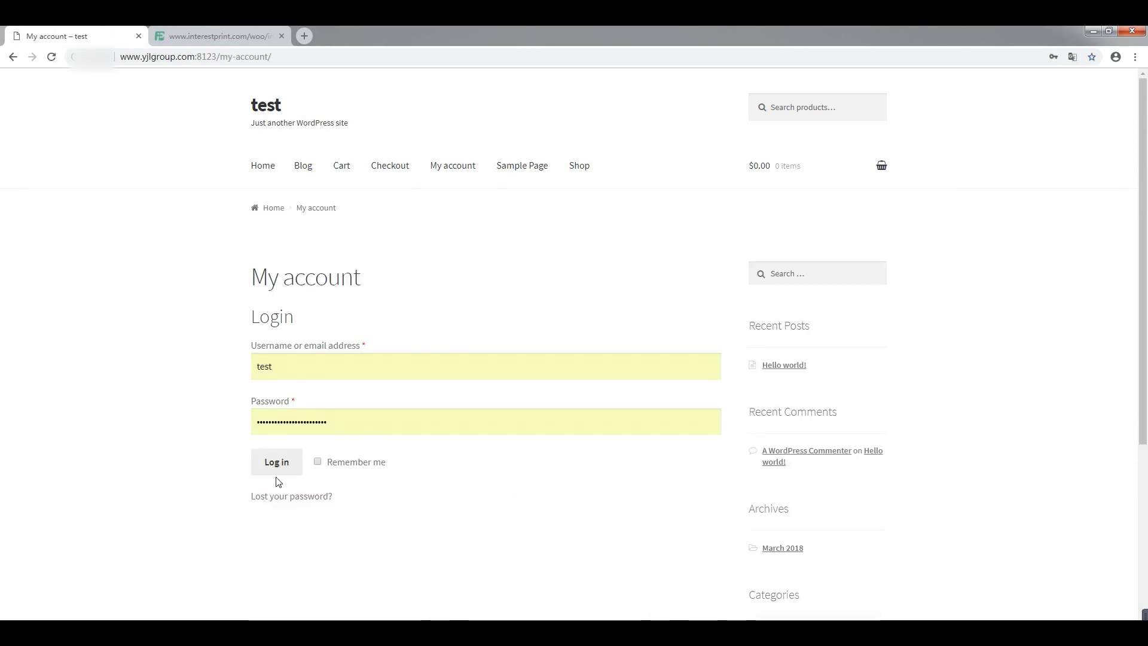
{"action": "left_click", "coordinate": [281, 470]}
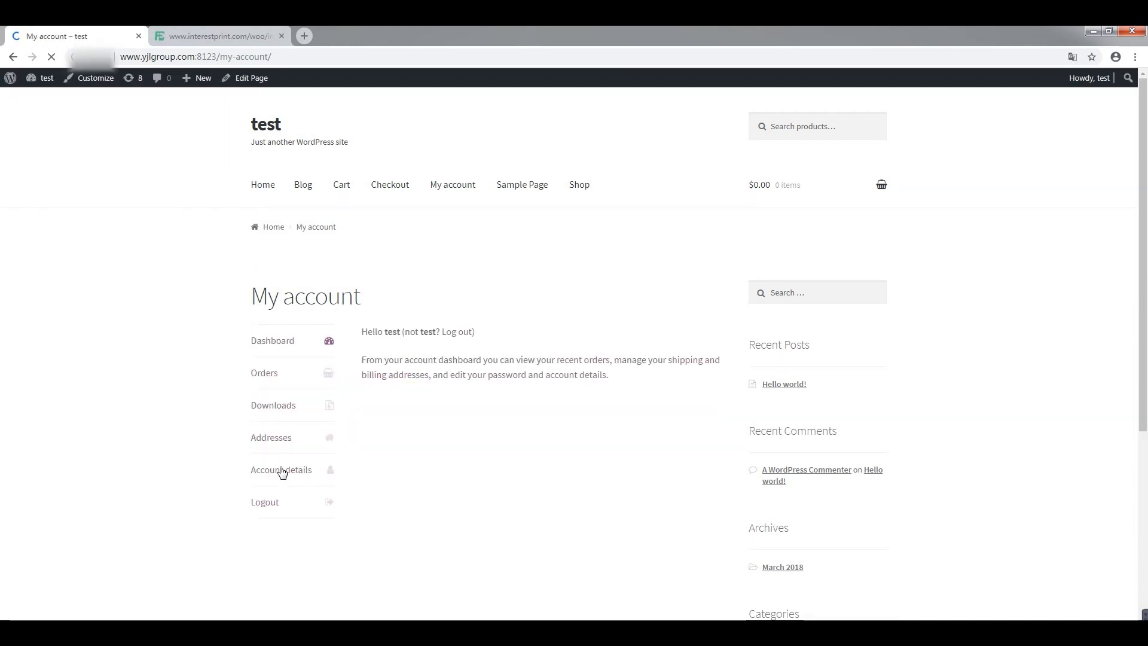
{"action": "mouse_move", "coordinate": [42, 78]}
{"action": "left_click", "coordinate": [43, 99]}
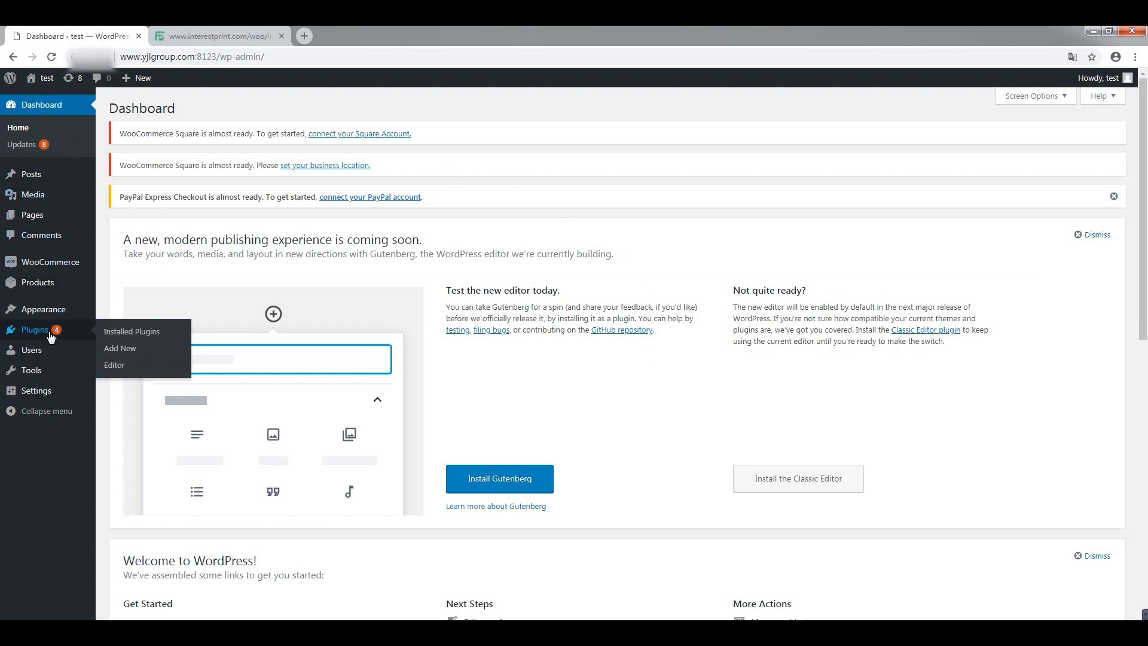
- Copy the Site Address from Settings > General into InterestPrint's Store URL field
{"action": "mouse_move", "coordinate": [36, 395]}
{"action": "left_click", "coordinate": [109, 393]}
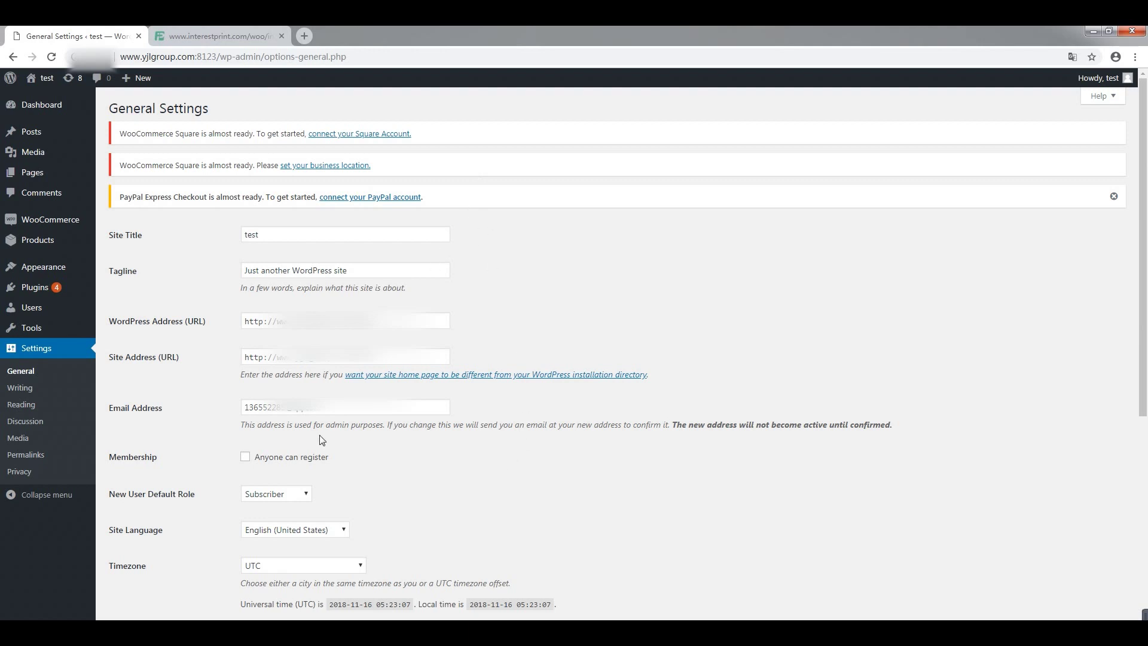
{"action": "left_click", "coordinate": [213, 361]}
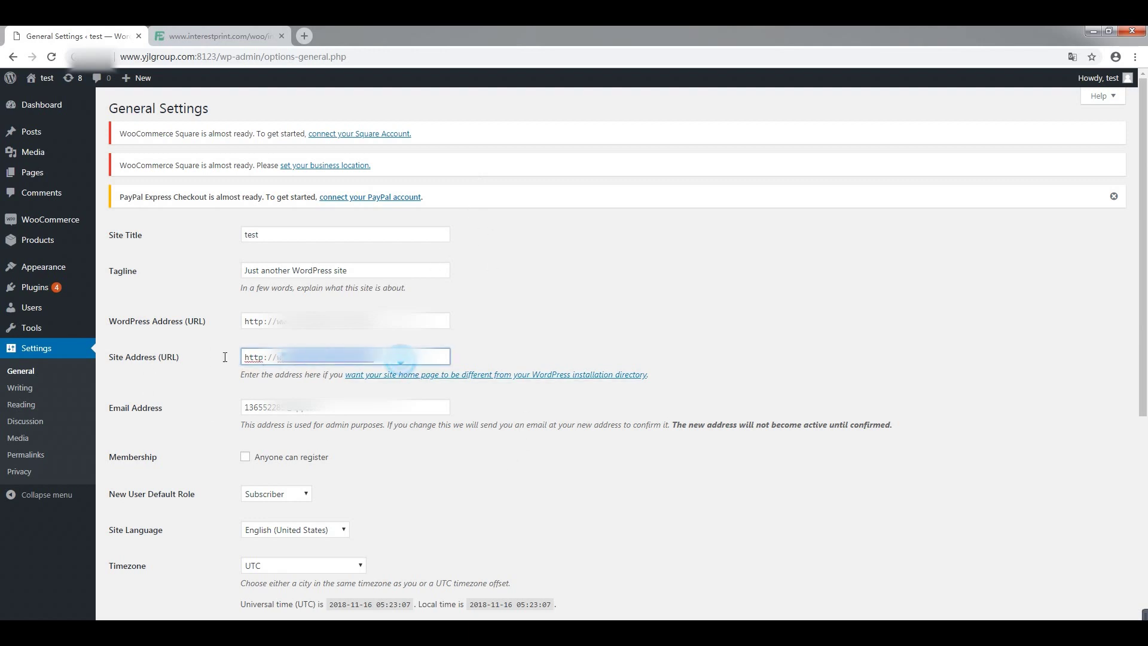
{"action": "left_click", "coordinate": [239, 36]}
{"action": "left_click", "coordinate": [580, 204]}
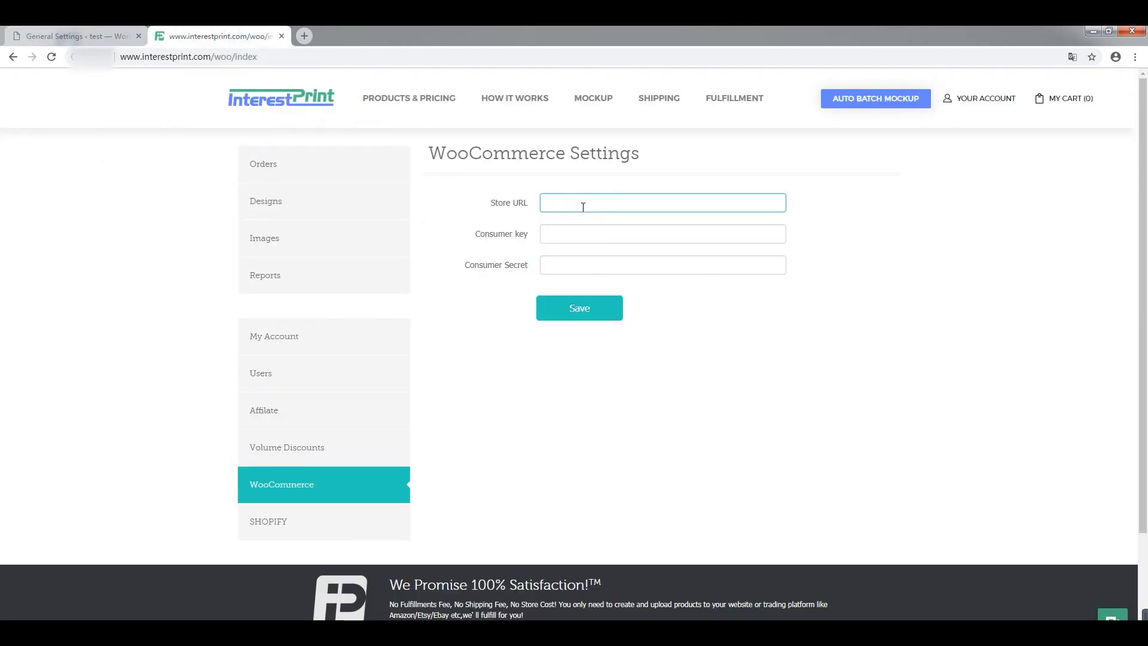
{"action": "key", "text": "ctrl+v"}
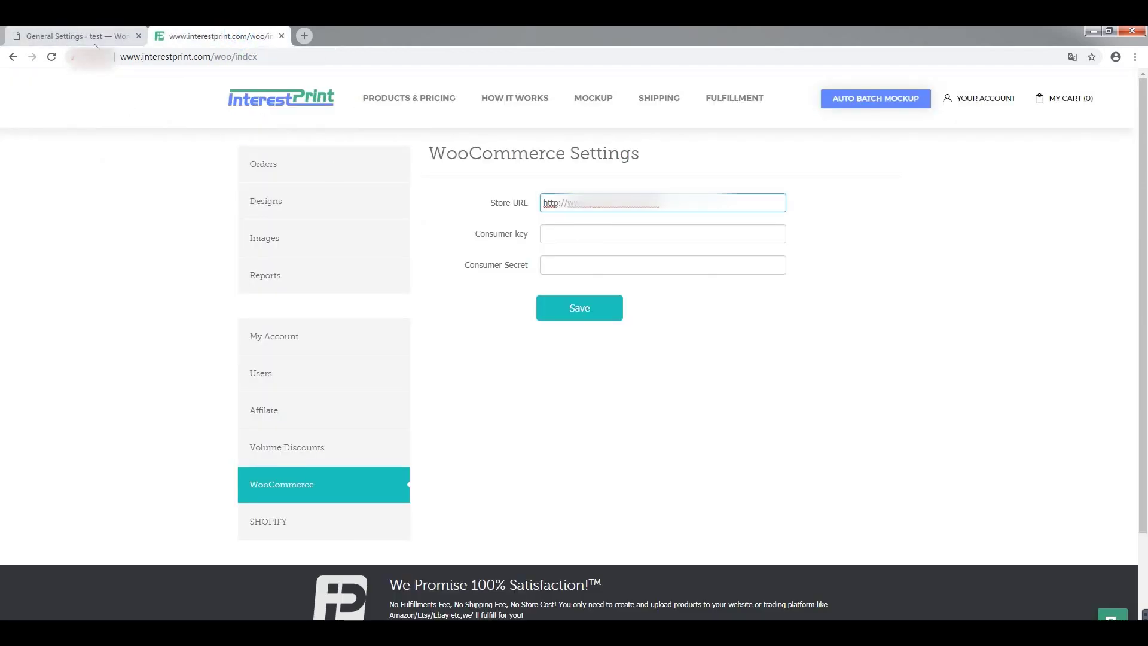
{"action": "left_click", "coordinate": [96, 36]}
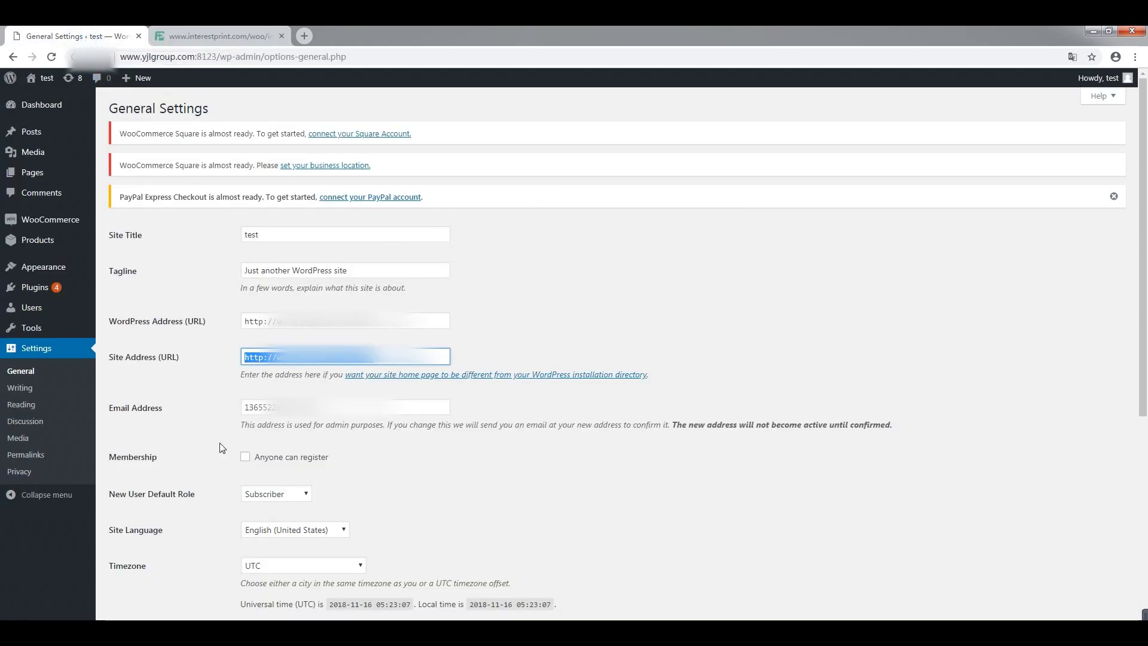
- Open WooCommerce Settings > Advanced > Legacy API, with the legacy REST API enabled
{"action": "mouse_move", "coordinate": [21, 311]}
{"action": "mouse_move", "coordinate": [60, 221]}
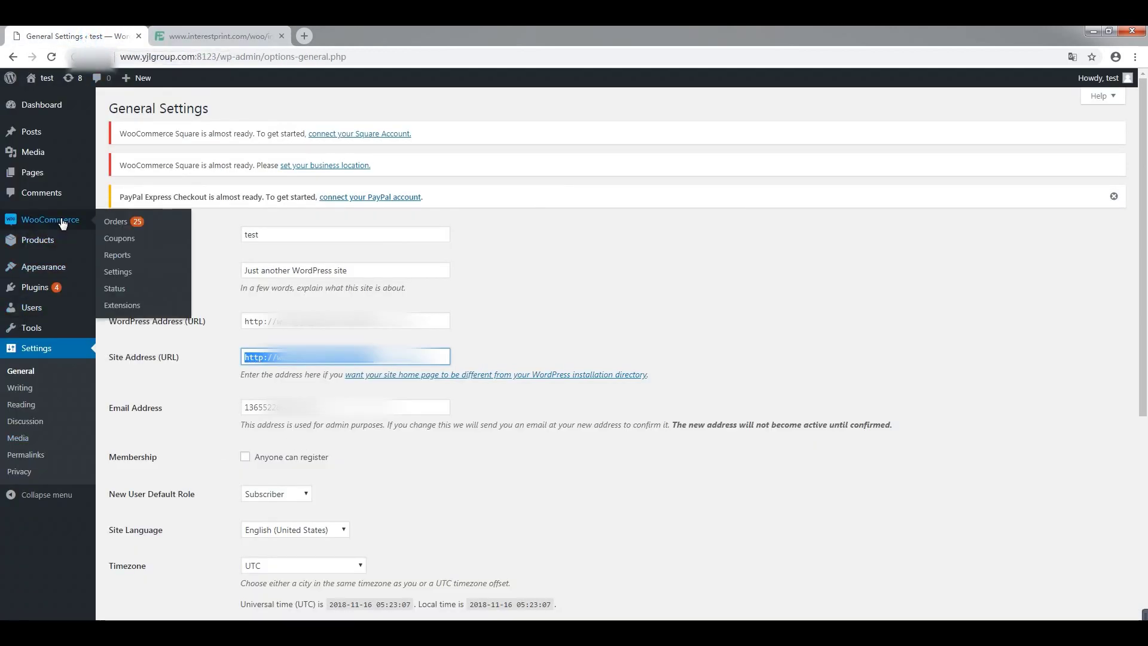
{"action": "left_click", "coordinate": [118, 274]}
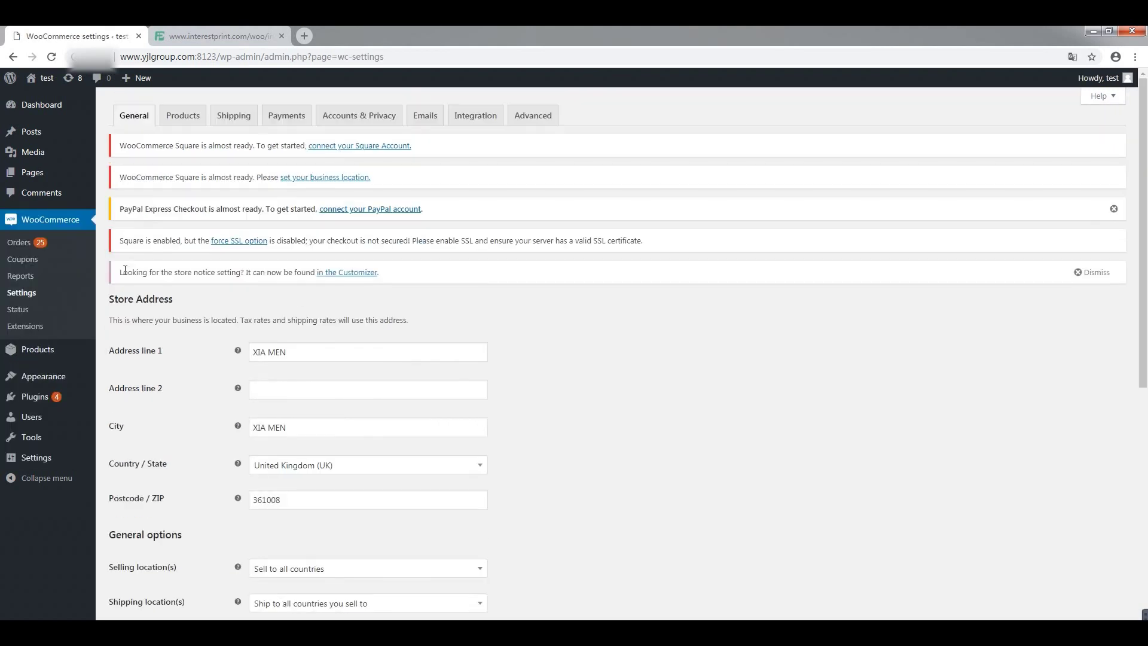
{"action": "left_click", "coordinate": [539, 120]}
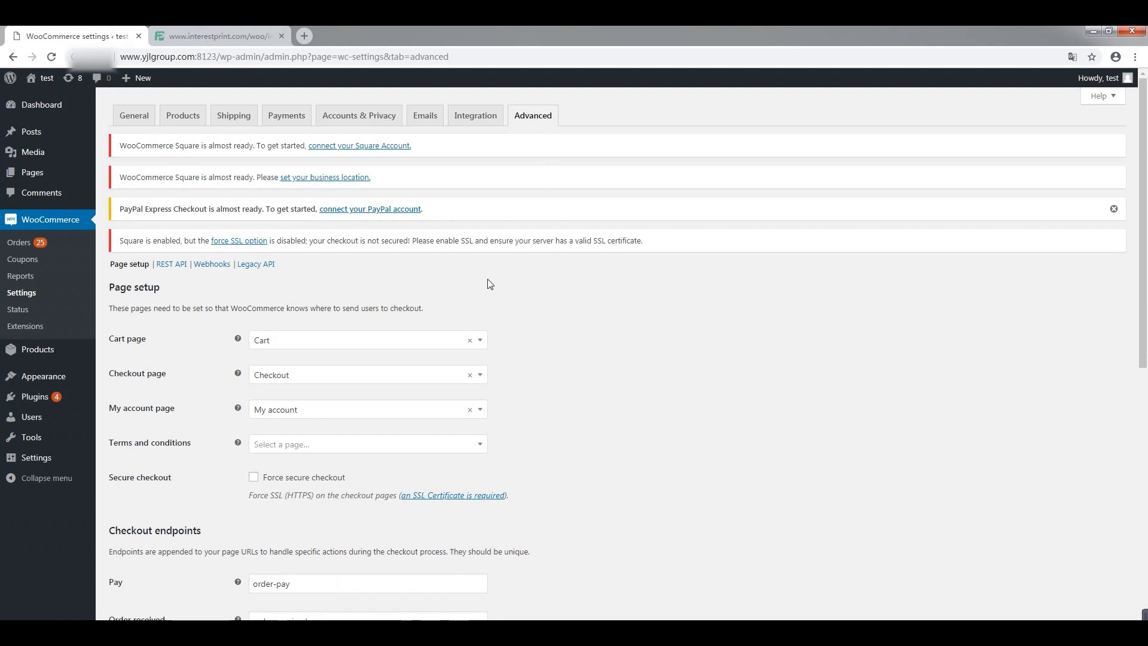
{"action": "left_click", "coordinate": [260, 266]}
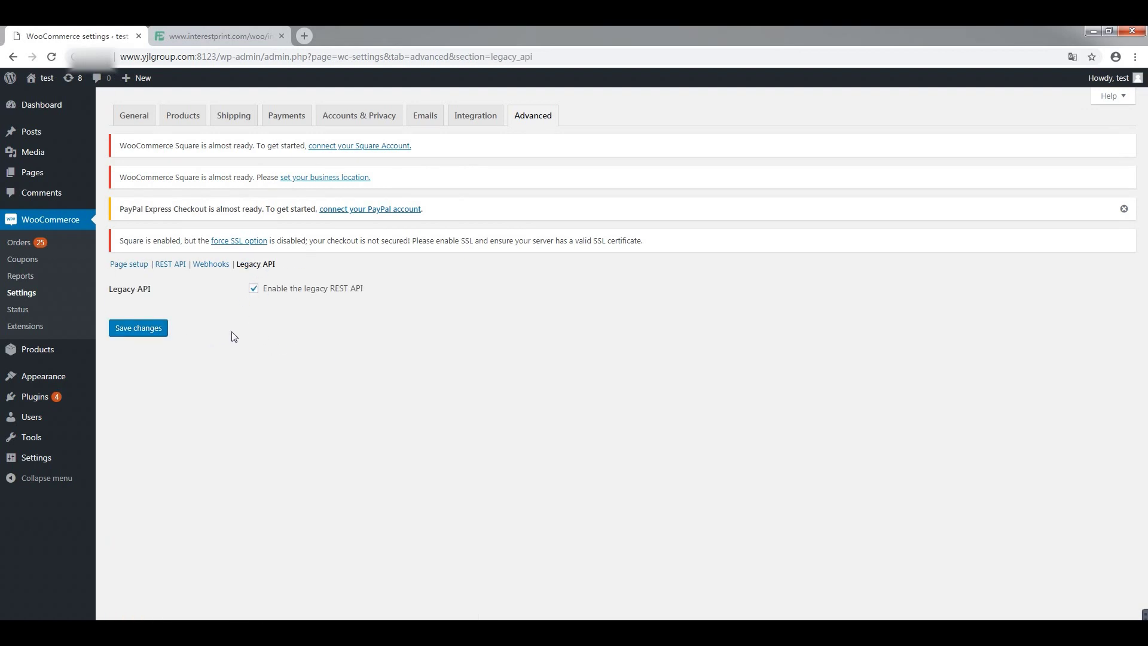
- Go to the REST API keys list under Advanced and add a new key
{"action": "left_click", "coordinate": [169, 265]}
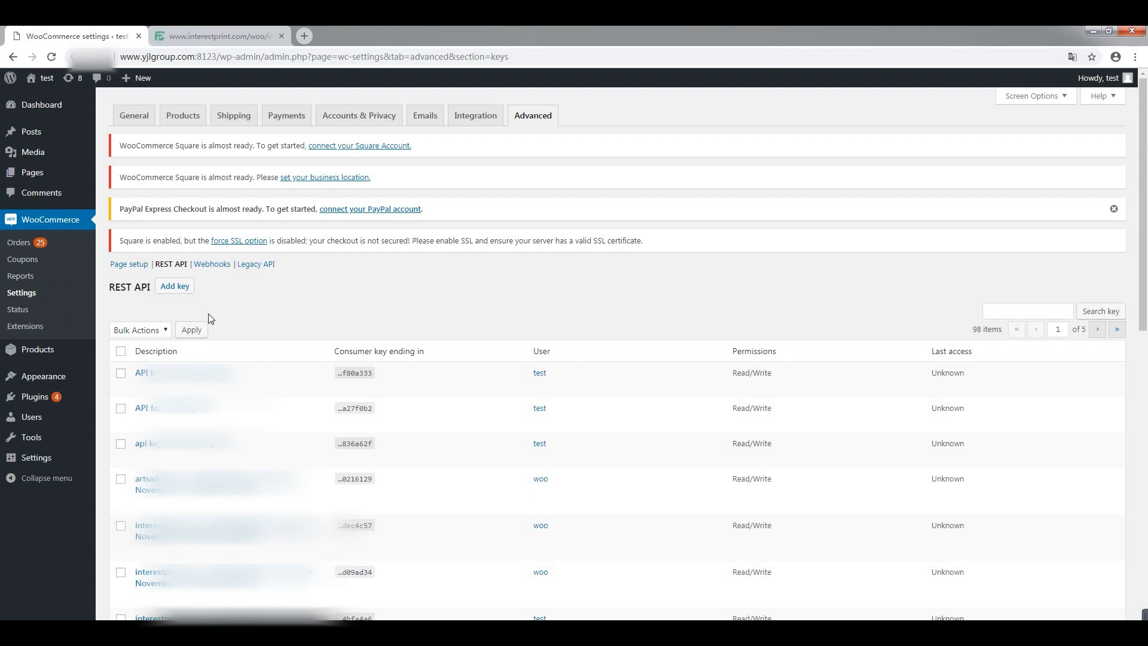
{"action": "left_click", "coordinate": [175, 290]}
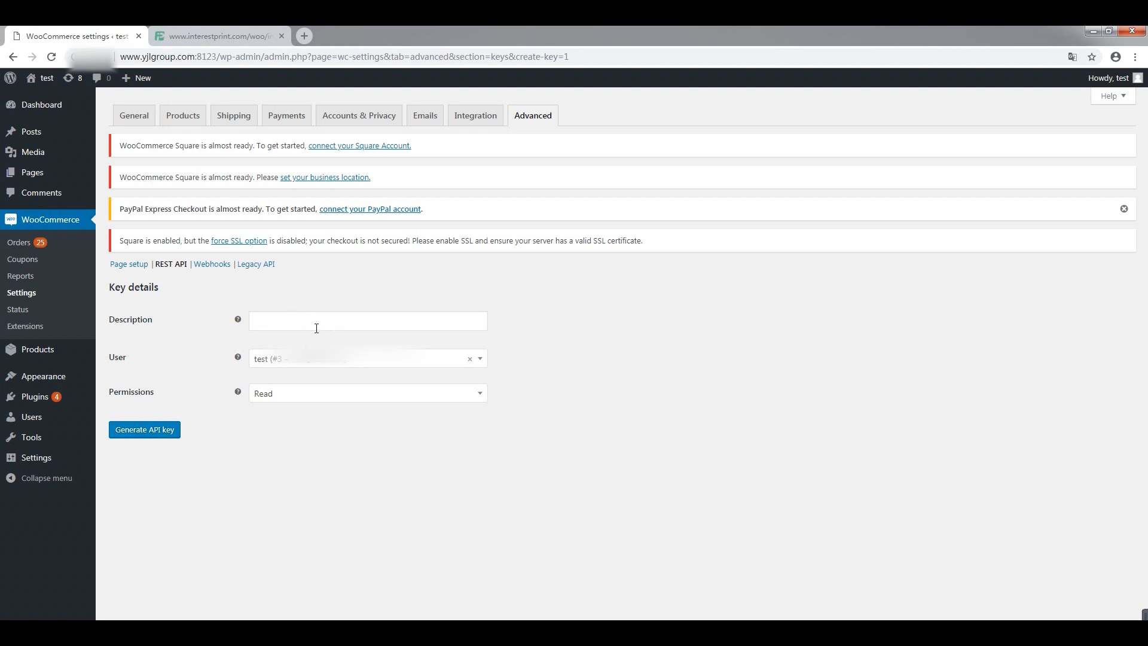
- Generate a Read/Write API key described 'API KEYS for InterestPrint'
{"action": "left_click", "coordinate": [287, 324]}
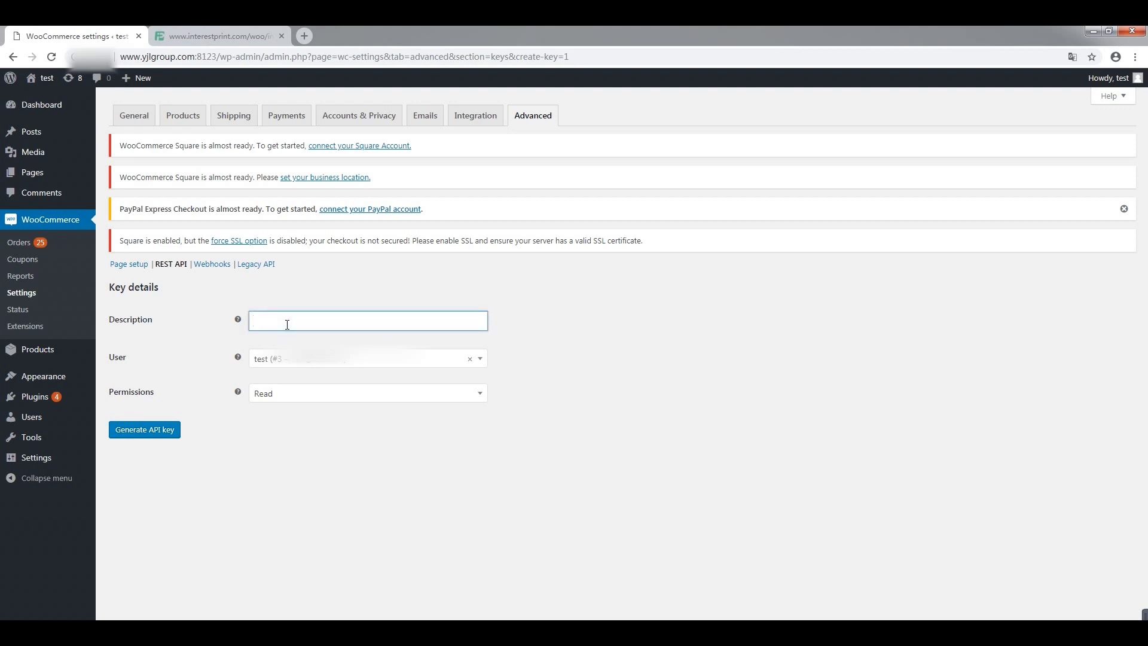
{"action": "type", "text": "A"}
{"action": "type", "text": "I K"}
{"action": "type", "text": " Key"}
{"action": "key", "text": "BackSpace"}
{"action": "key", "text": "BackSpace"}
{"action": "type", "text": "EYS F for InterestPrint"}
{"action": "left_click", "coordinate": [480, 393]}
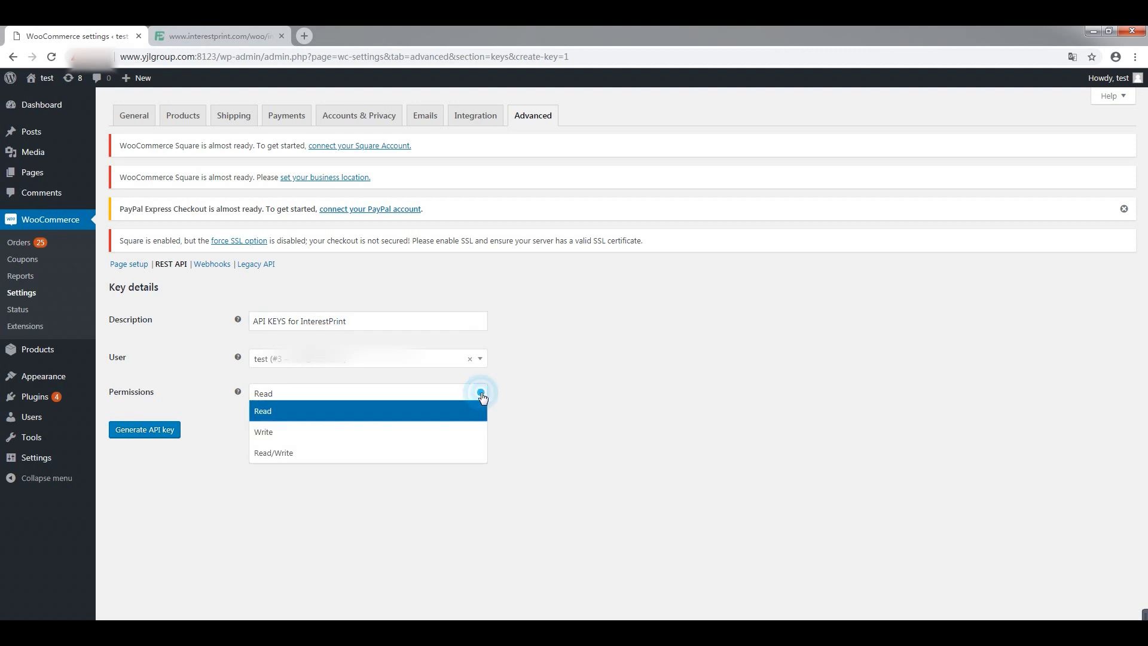
{"action": "left_click", "coordinate": [412, 453]}
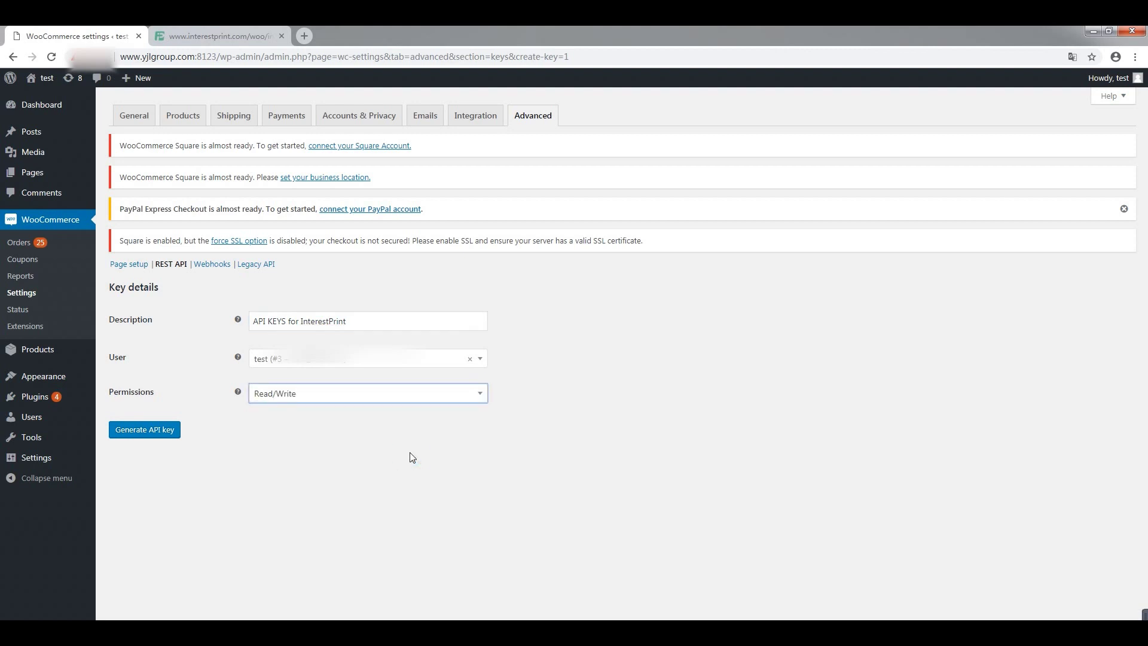
{"action": "left_click", "coordinate": [142, 436]}
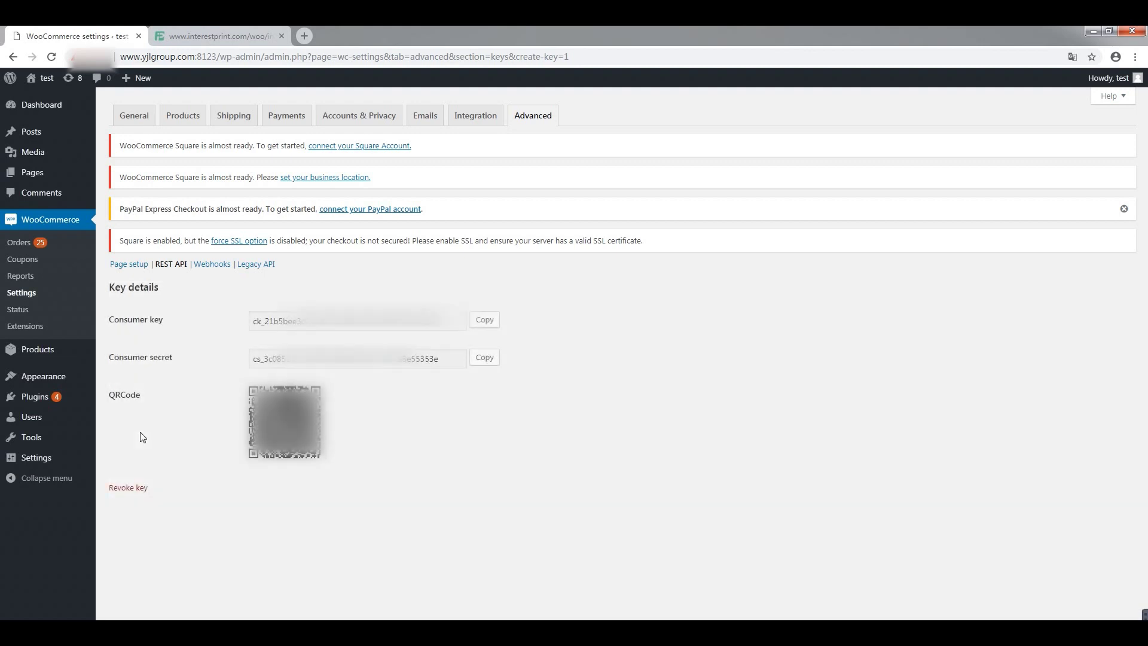
- Copy the newly generated consumer key from the Key details page
{"action": "left_click", "coordinate": [474, 318]}
- Paste the consumer key into InterestPrint's WooCommerce Settings
{"action": "left_click", "coordinate": [222, 36]}
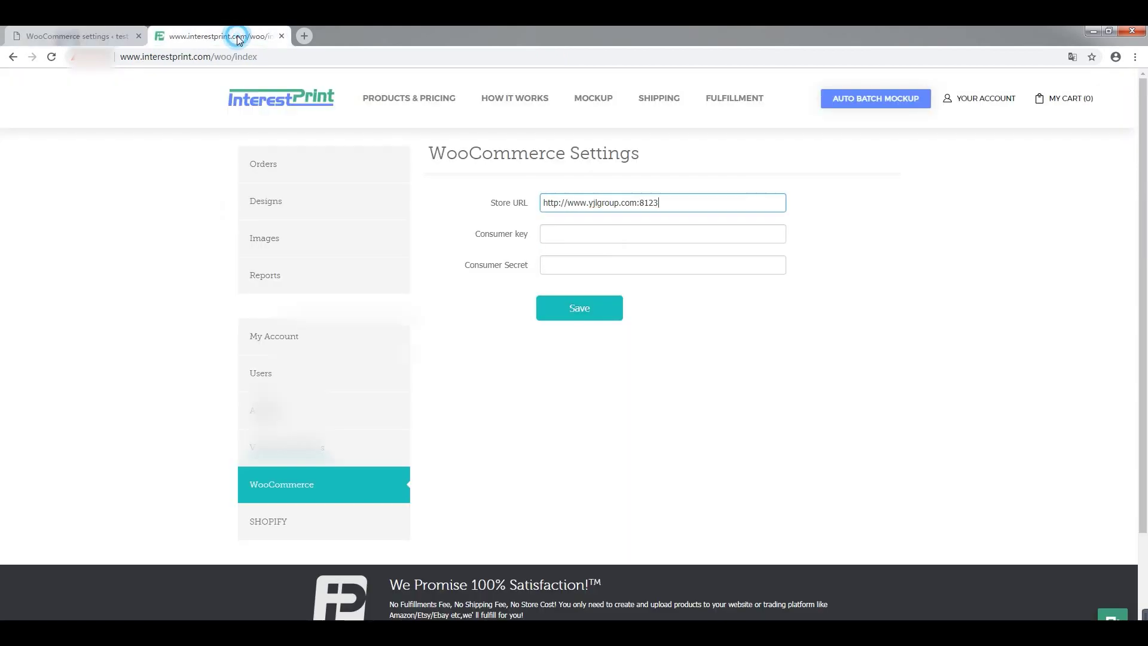
{"action": "left_click", "coordinate": [549, 236]}
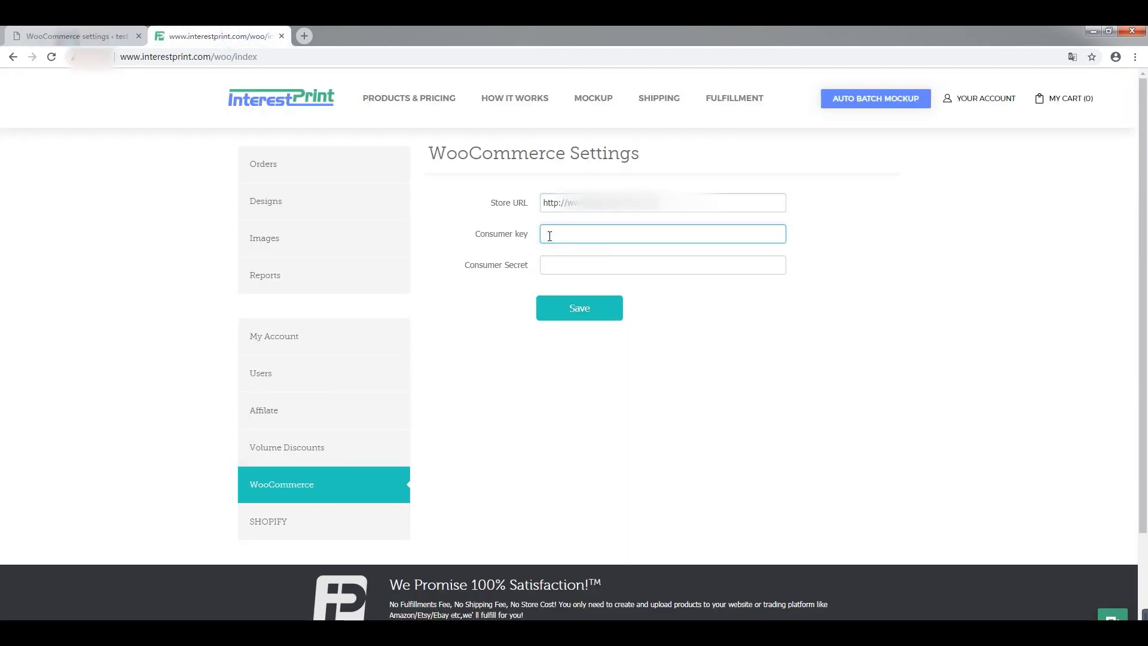
{"action": "key", "text": "ctrl+v"}
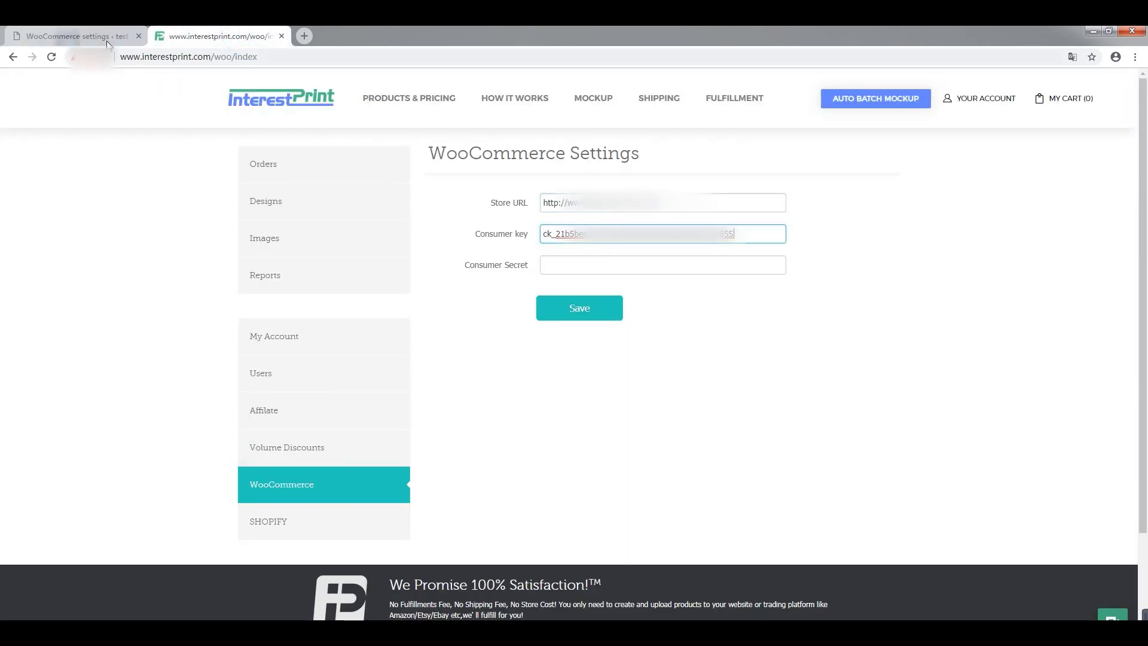
- Copy the consumer secret into InterestPrint and save the WooCommerce settings
{"action": "left_click", "coordinate": [103, 37]}
{"action": "left_click", "coordinate": [477, 359]}
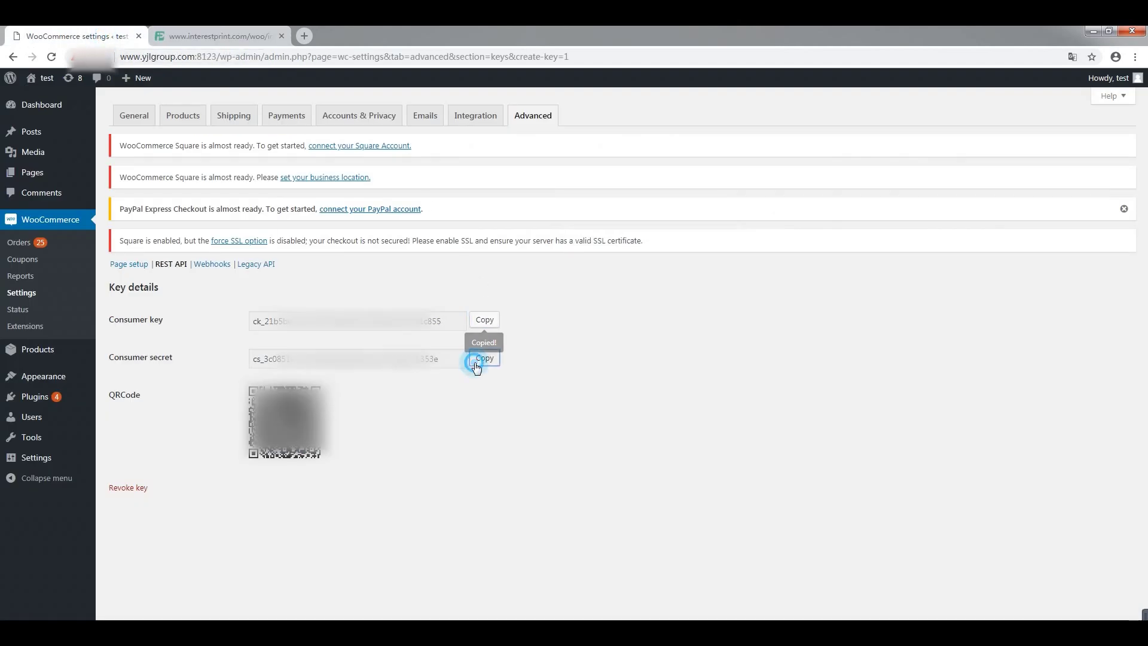
{"action": "left_click", "coordinate": [227, 37]}
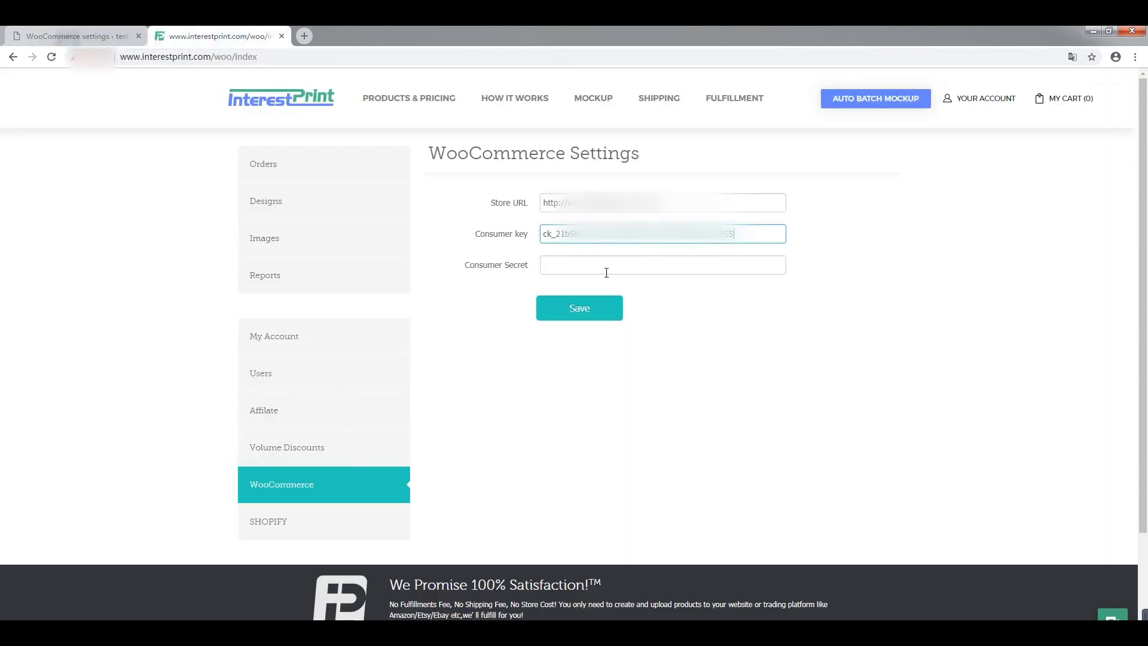
{"action": "left_click", "coordinate": [614, 269]}
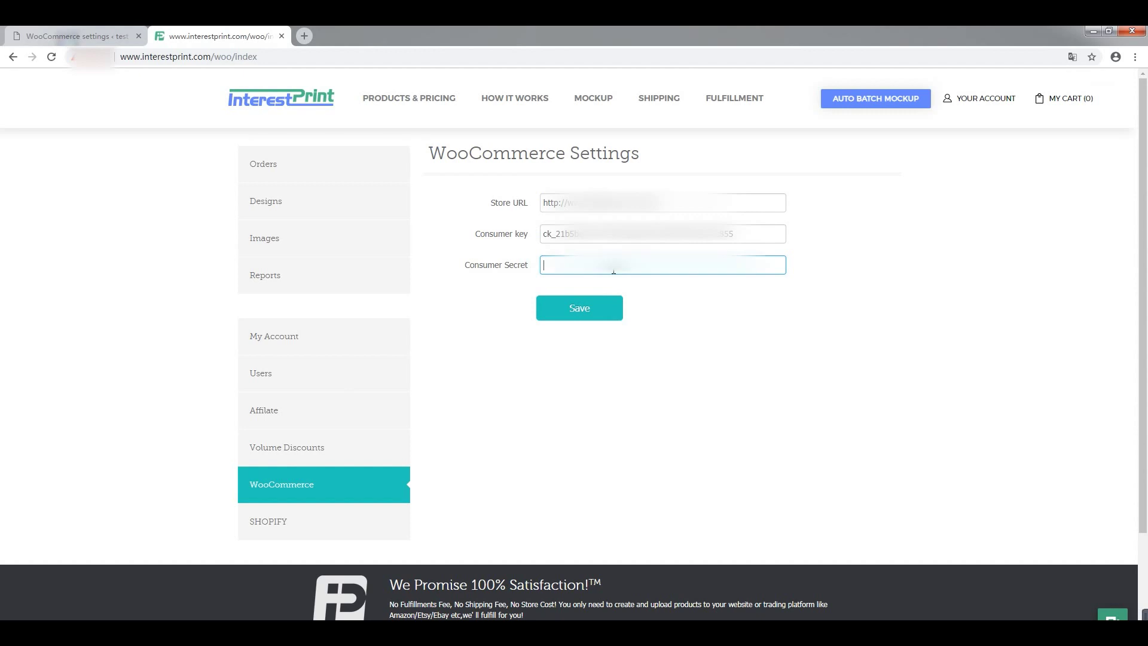
{"action": "key", "text": "ctrl+v"}
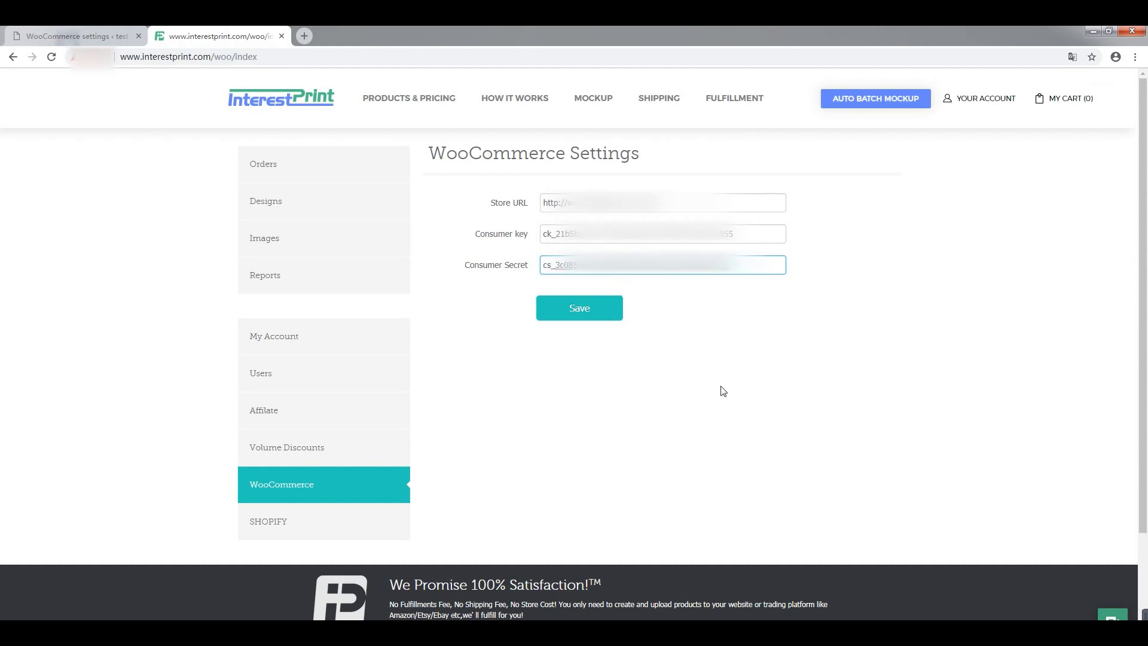
{"action": "left_click", "coordinate": [582, 316]}
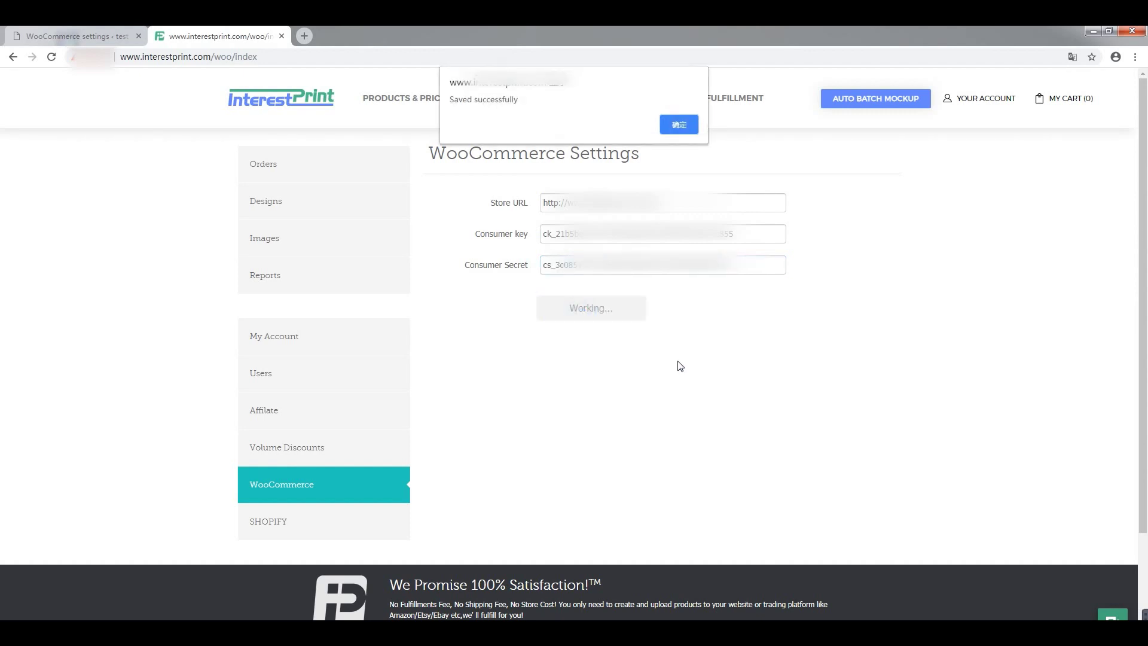
{"action": "left_click", "coordinate": [679, 125]}
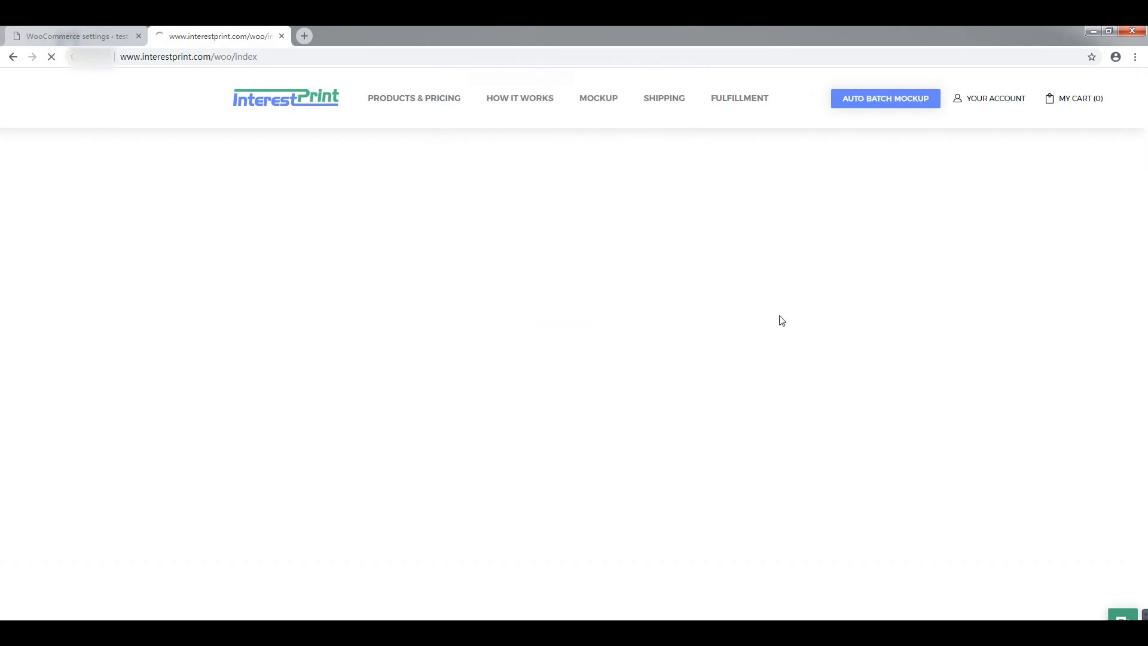